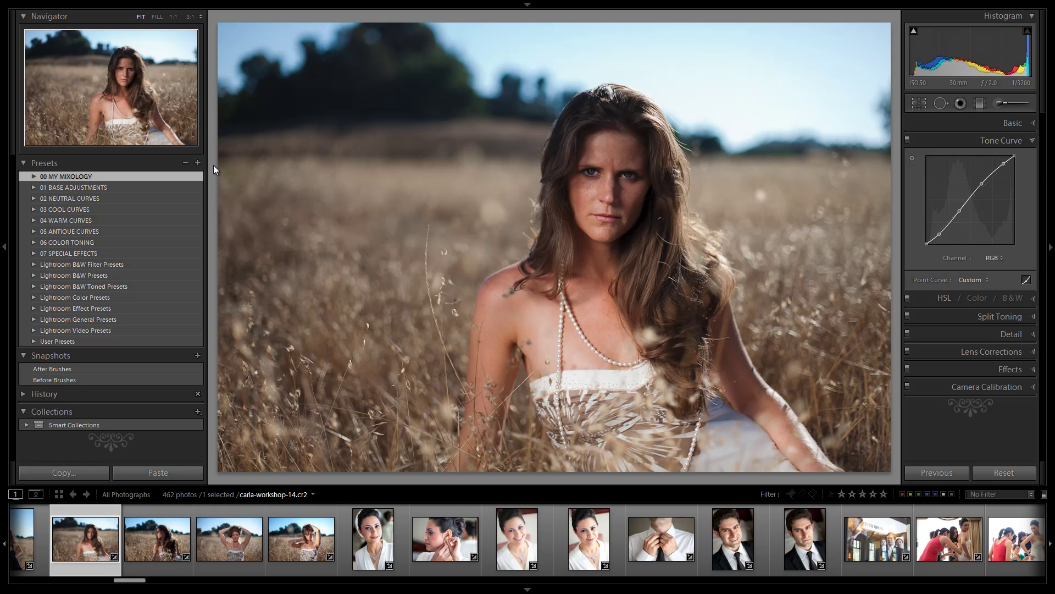
# Apply the 11 Standard Color preset from 00 MY MIXOLOGY to the field portrait.
pyautogui.click(32, 176)
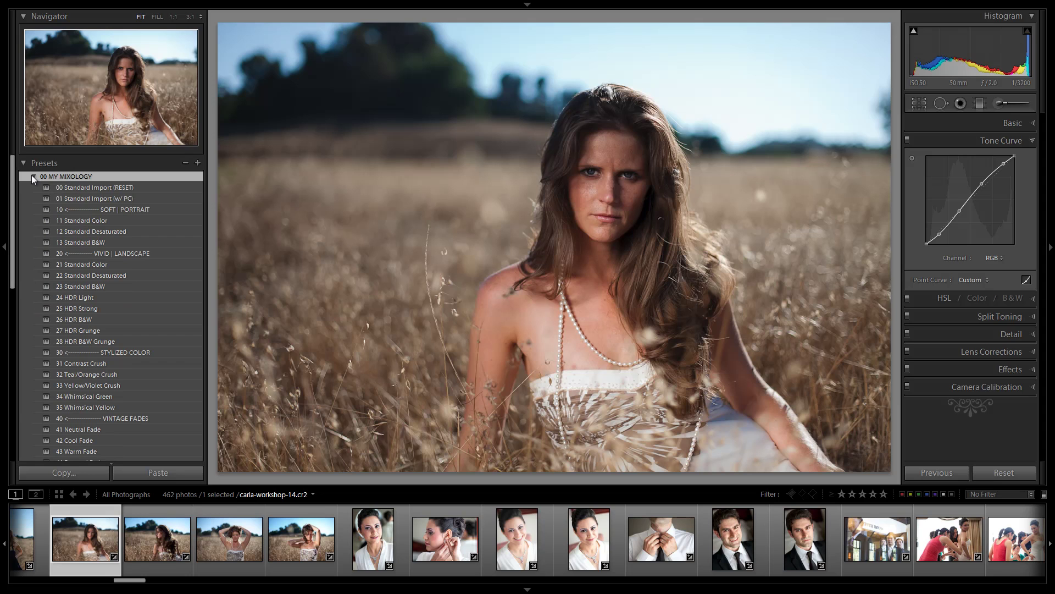
pyautogui.click(115, 223)
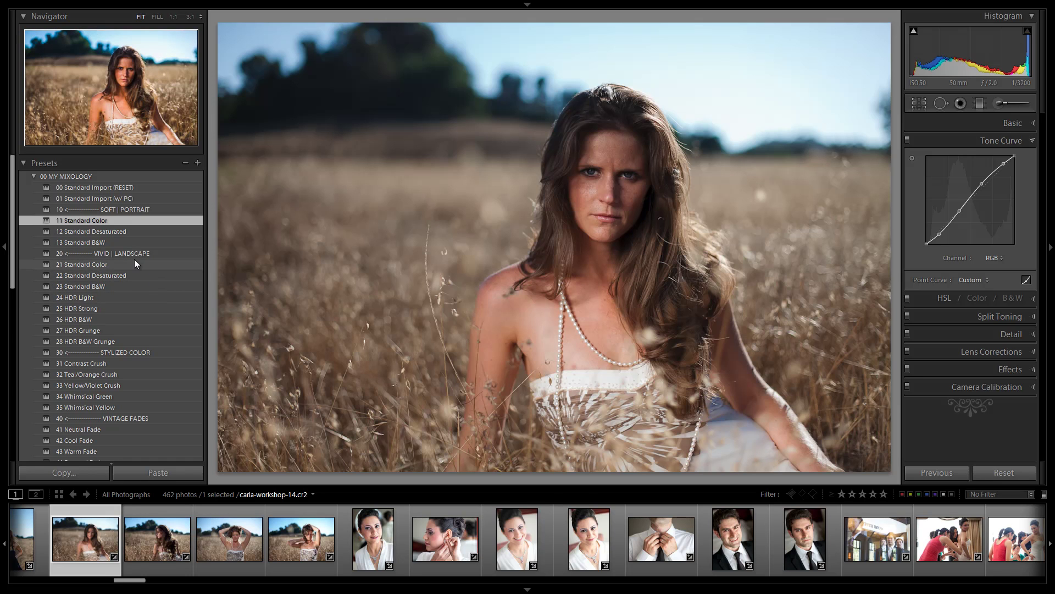
pyautogui.scroll(-3, 129, 225)
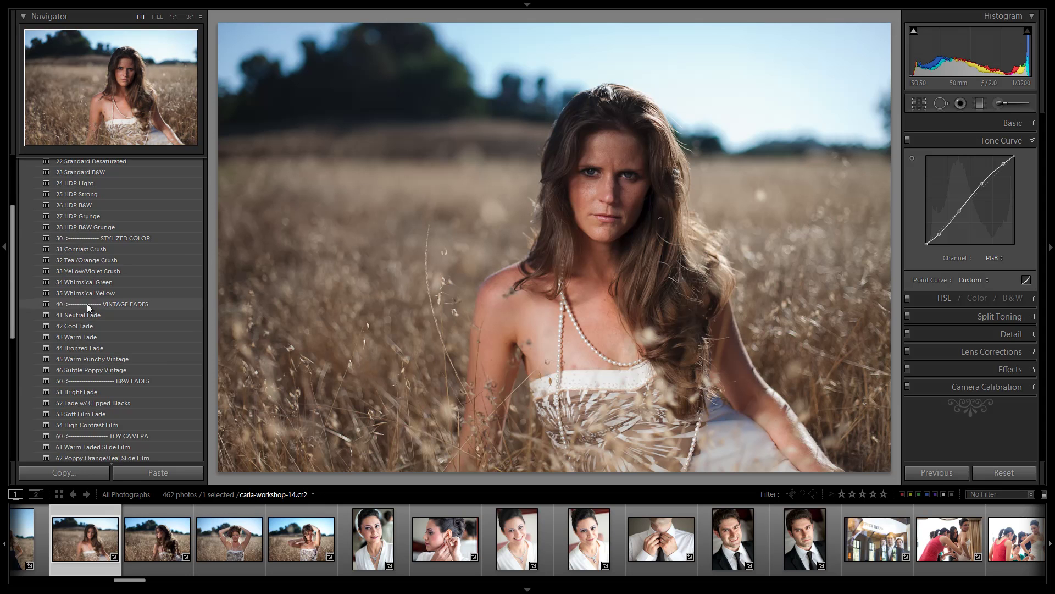
pyautogui.scroll(3, 127, 209)
pyautogui.scroll(-3, 88, 250)
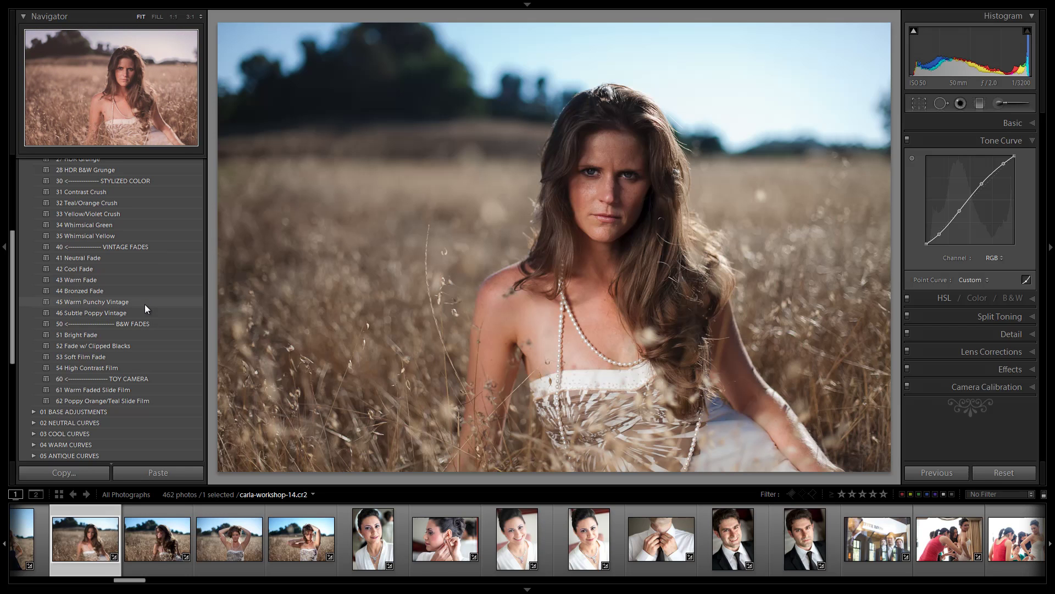
pyautogui.scroll(3, 128, 308)
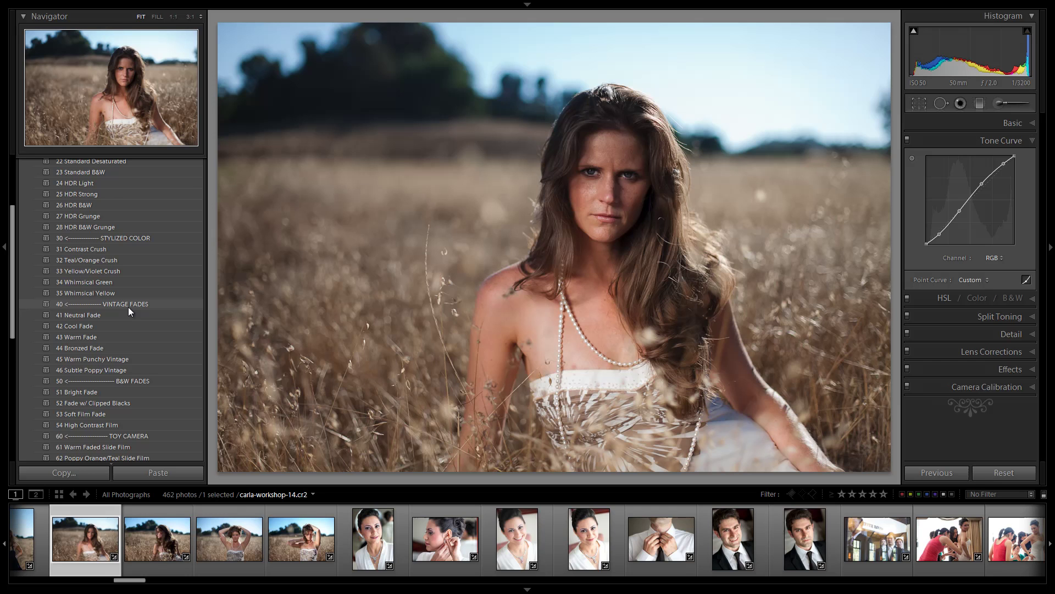
pyautogui.scroll(-2, 128, 306)
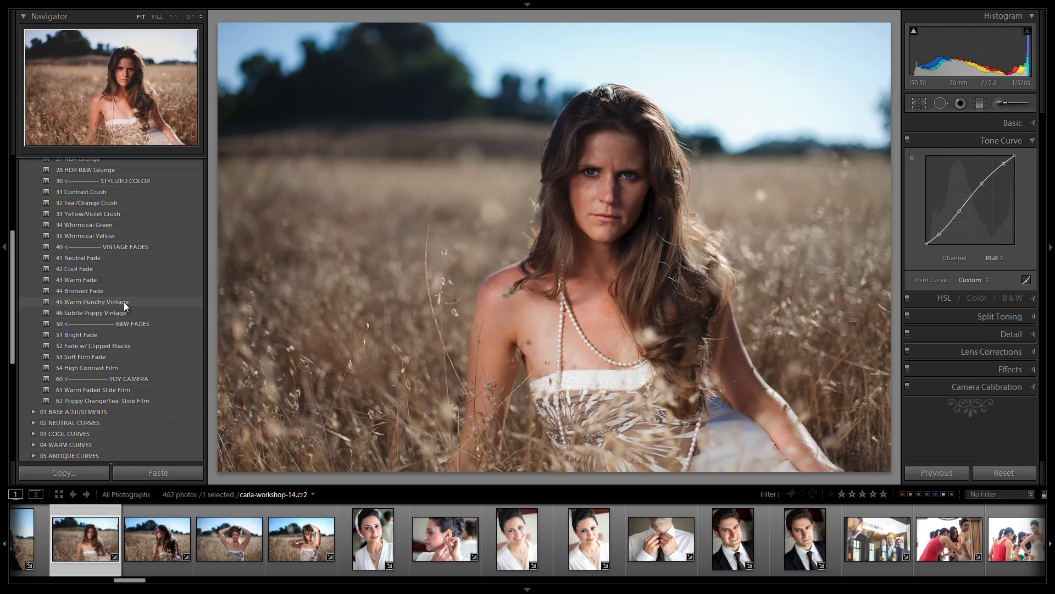
pyautogui.scroll(-2, 124, 302)
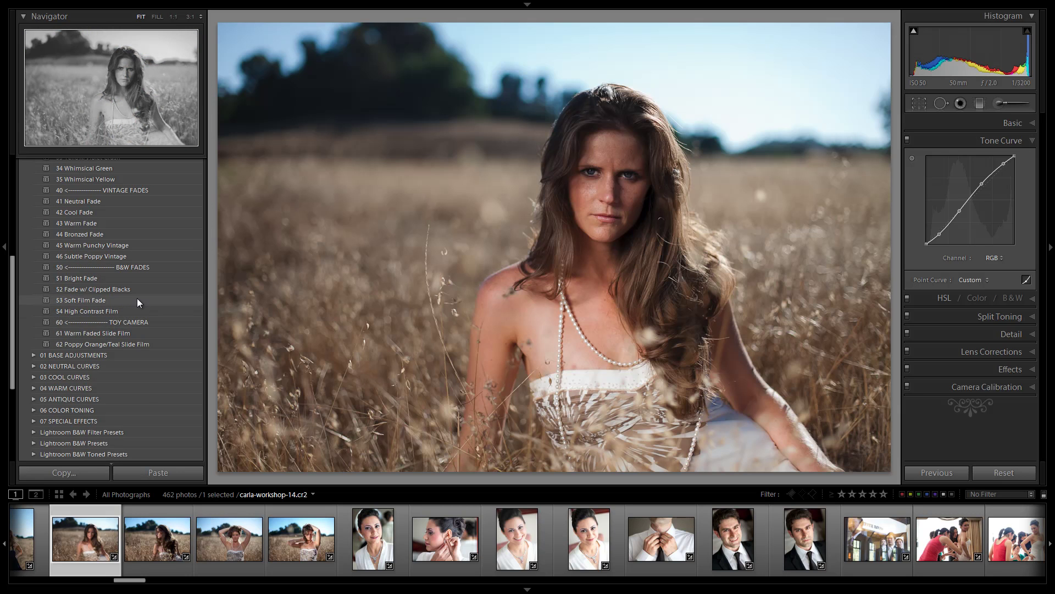
pyautogui.scroll(8, 131, 297)
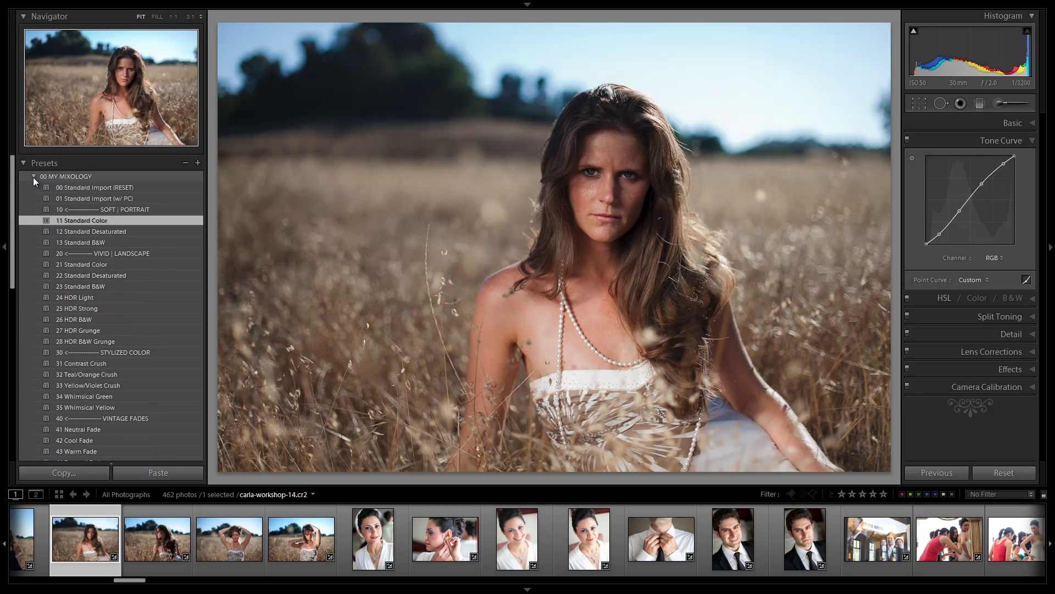
# Swap to the 01 BASE ADJUSTMENTS preset set and select the bride's close-up portrait.
pyautogui.click(33, 176)
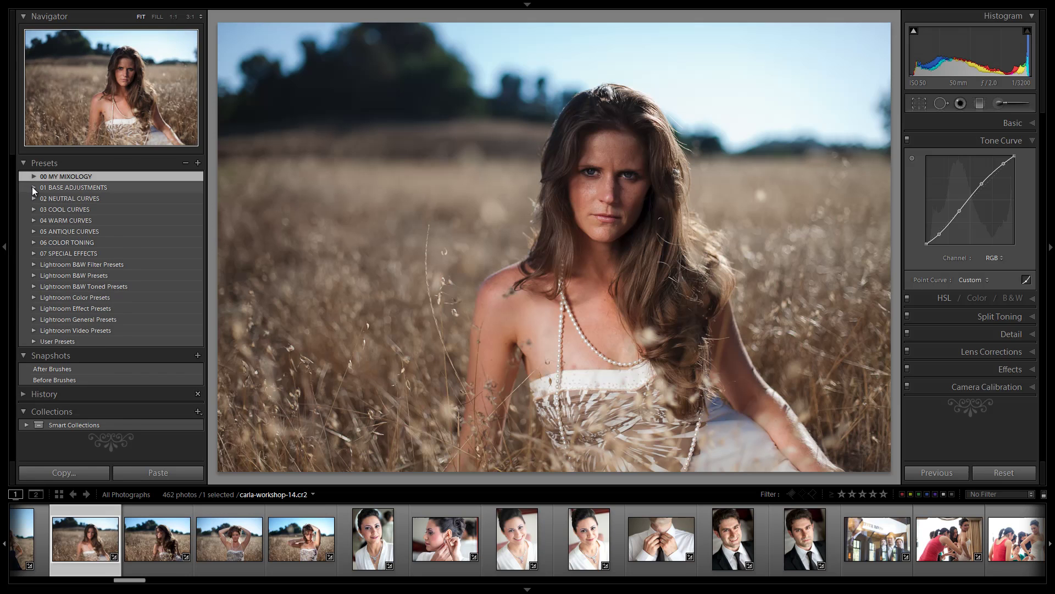
pyautogui.click(33, 187)
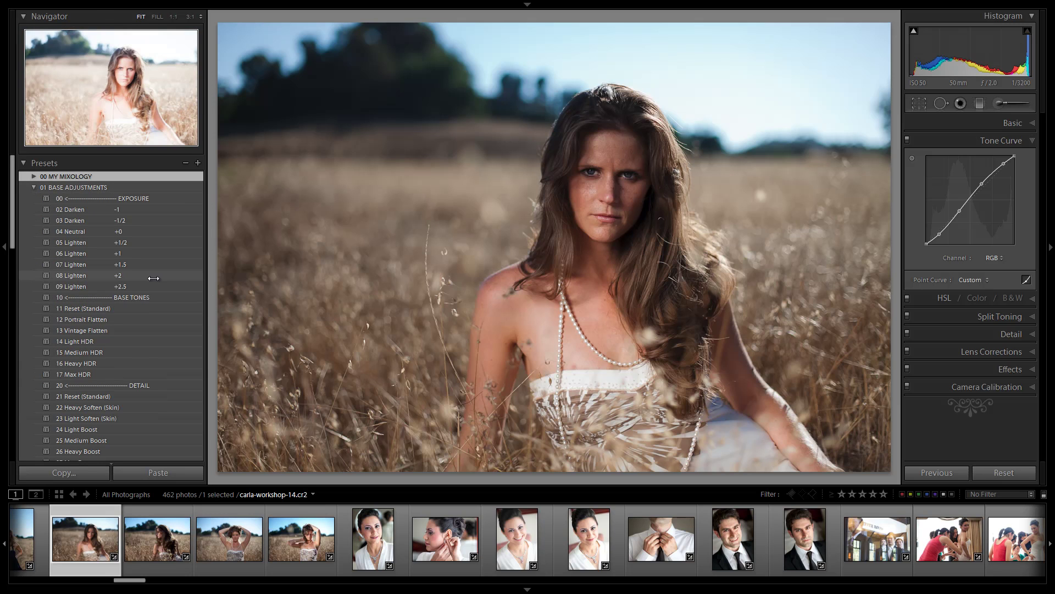
pyautogui.scroll(-5, 153, 278)
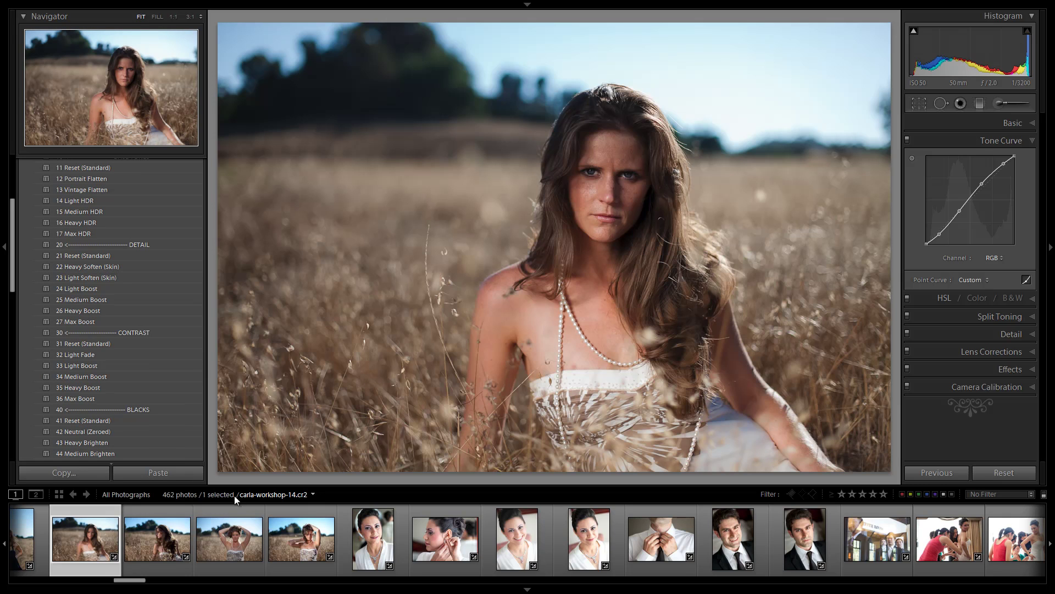
pyautogui.click(356, 535)
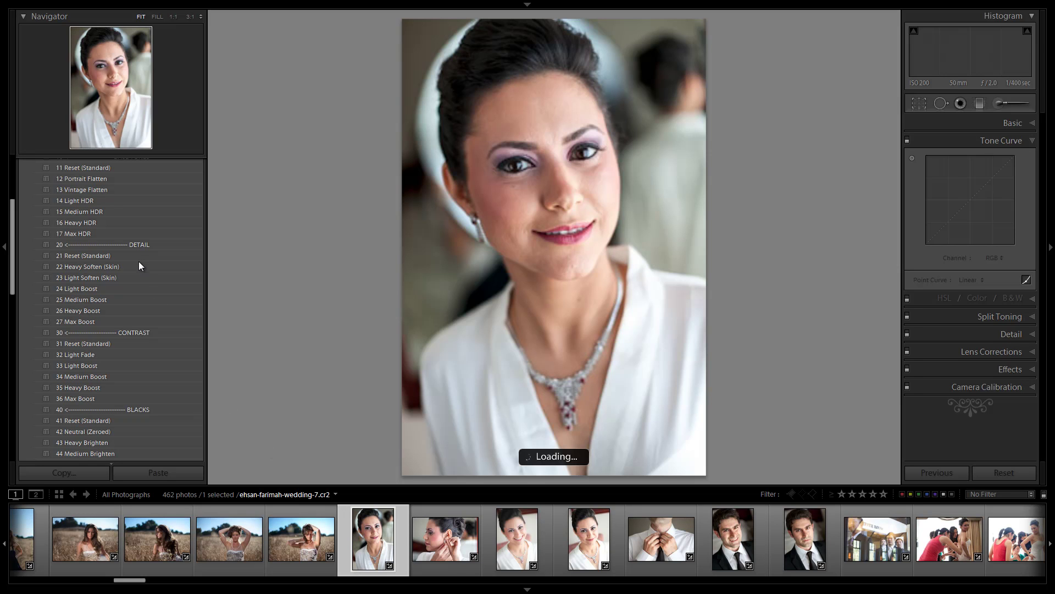
# Try 23 Light Soften (Skin), then apply the stronger 22 Heavy Soften (Skin) instead.
pyautogui.click(110, 278)
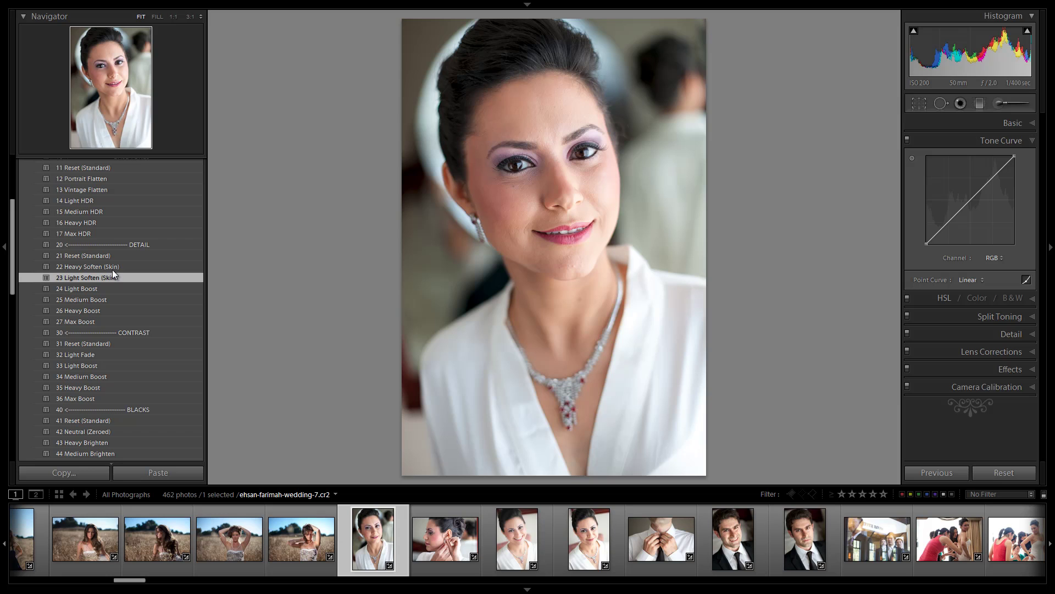
pyautogui.click(113, 268)
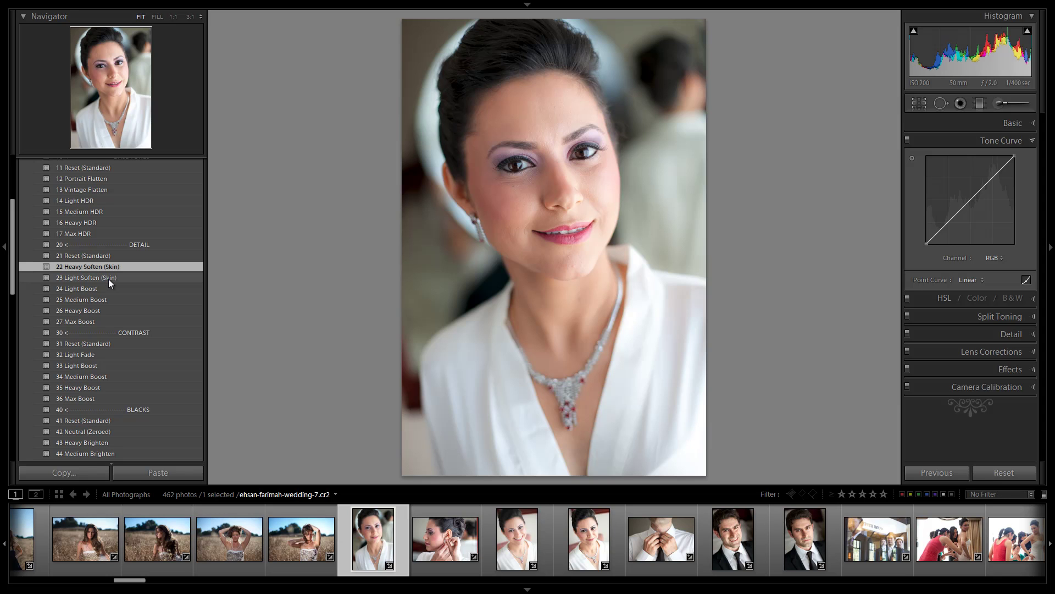
pyautogui.scroll(-3, 108, 278)
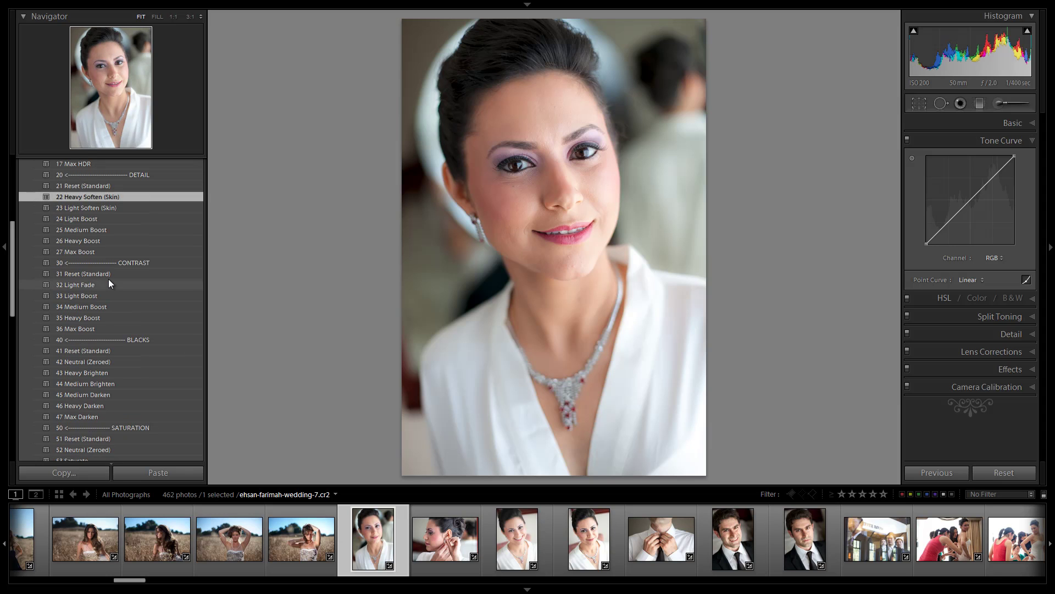
pyautogui.scroll(6, 106, 279)
pyautogui.scroll(-3, 110, 291)
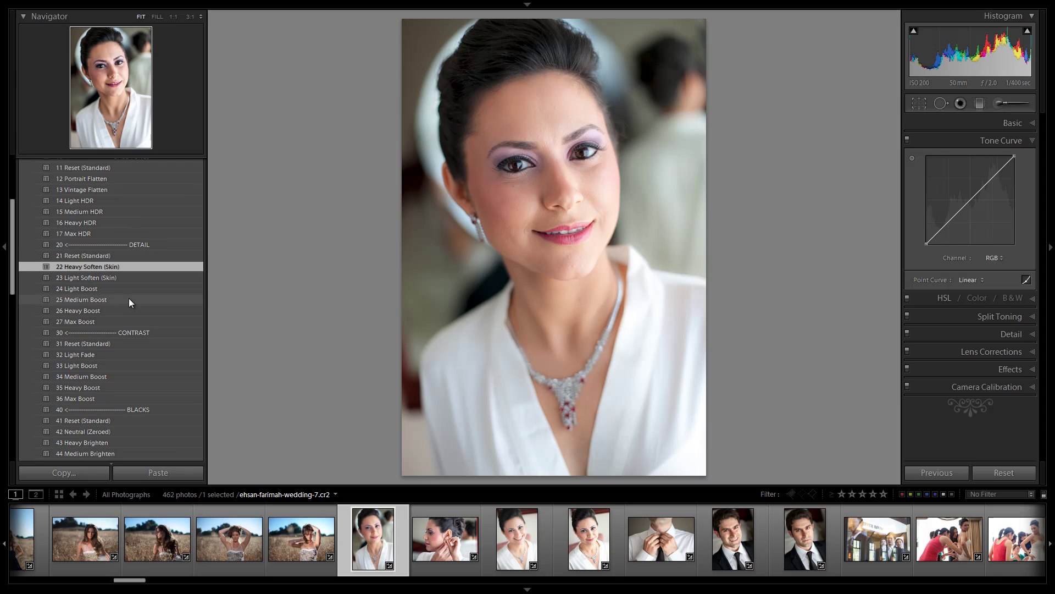
pyautogui.scroll(-3, 128, 300)
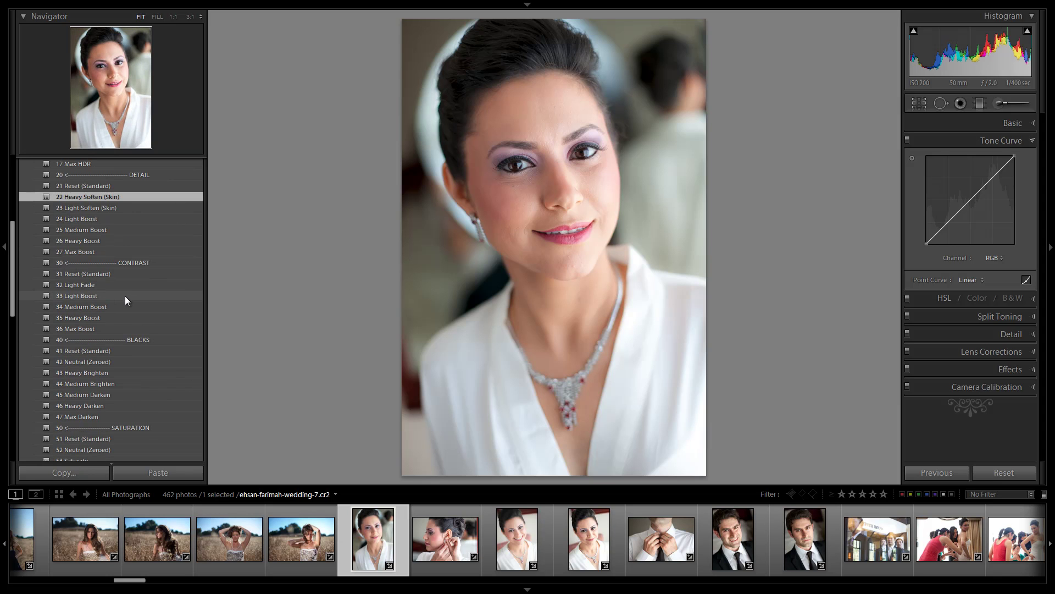
pyautogui.scroll(-9, 110, 305)
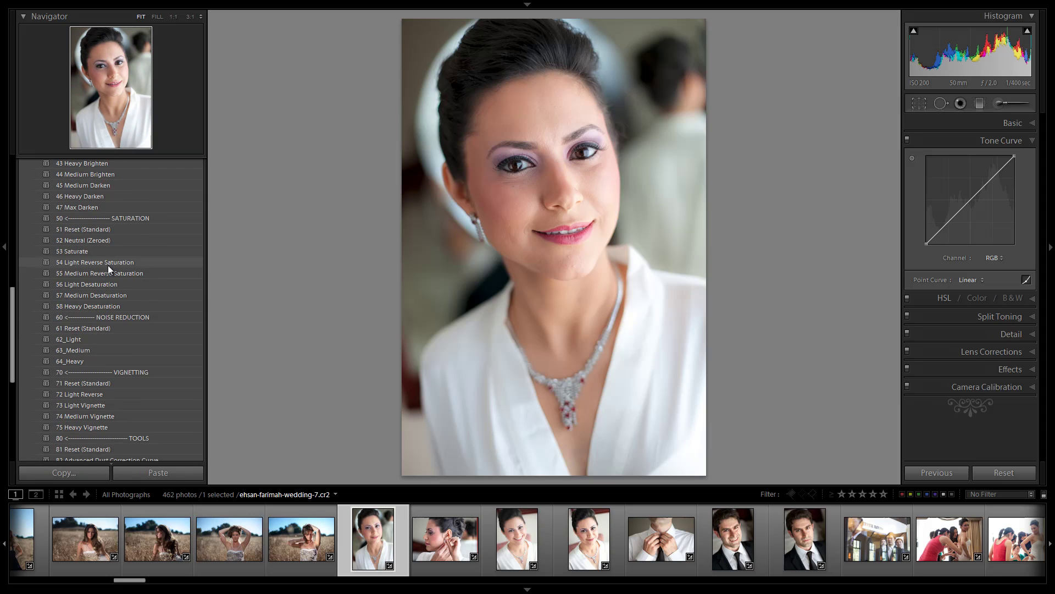
pyautogui.scroll(-6, 108, 265)
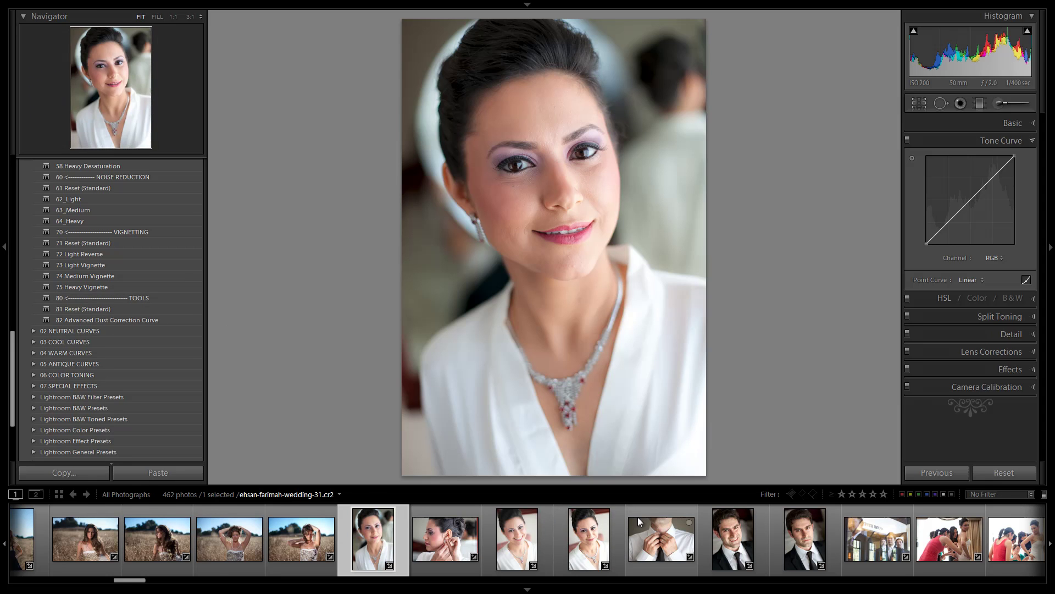
pyautogui.scroll(-5, 635, 517)
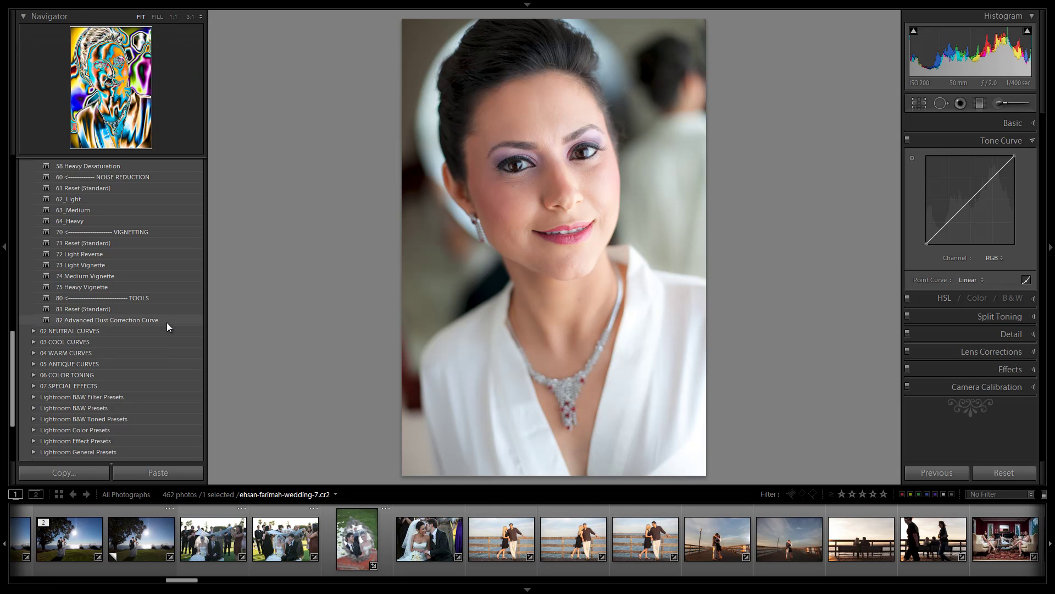
pyautogui.scroll(-2, 660, 528)
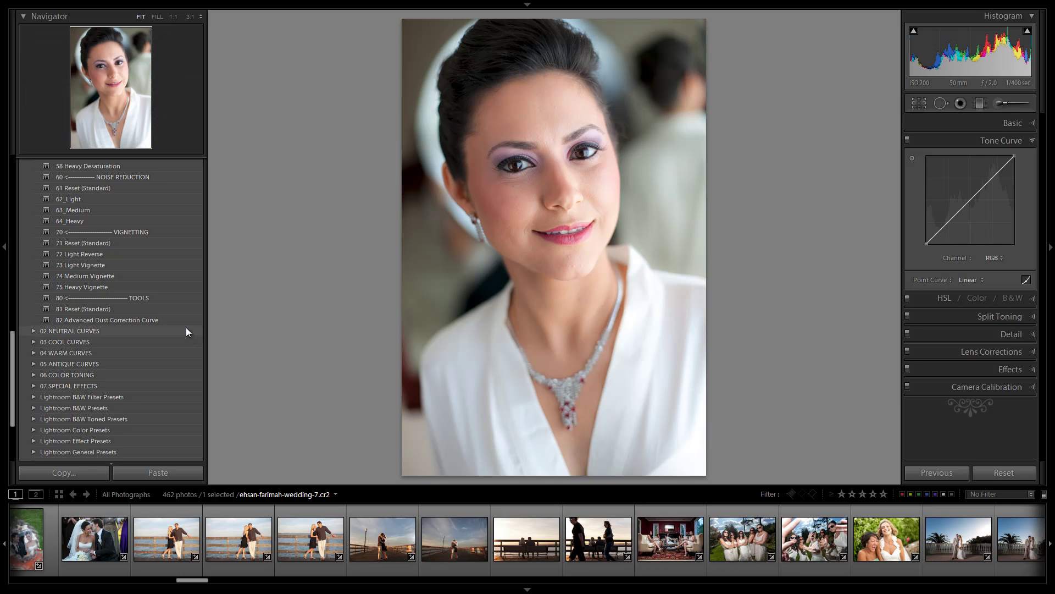
pyautogui.scroll(15, 147, 301)
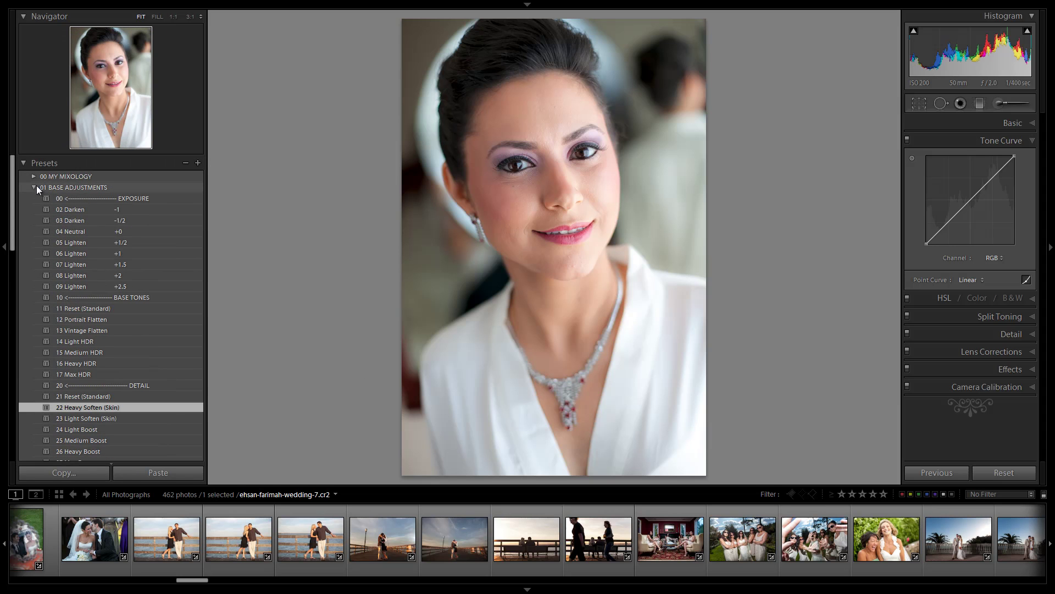
pyautogui.click(34, 187)
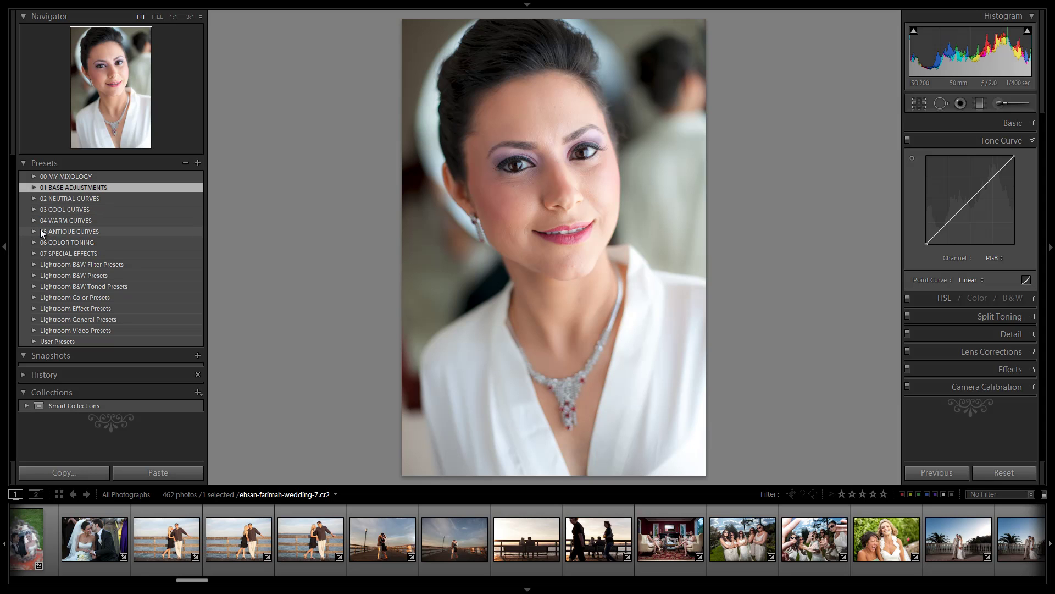
pyautogui.click(33, 198)
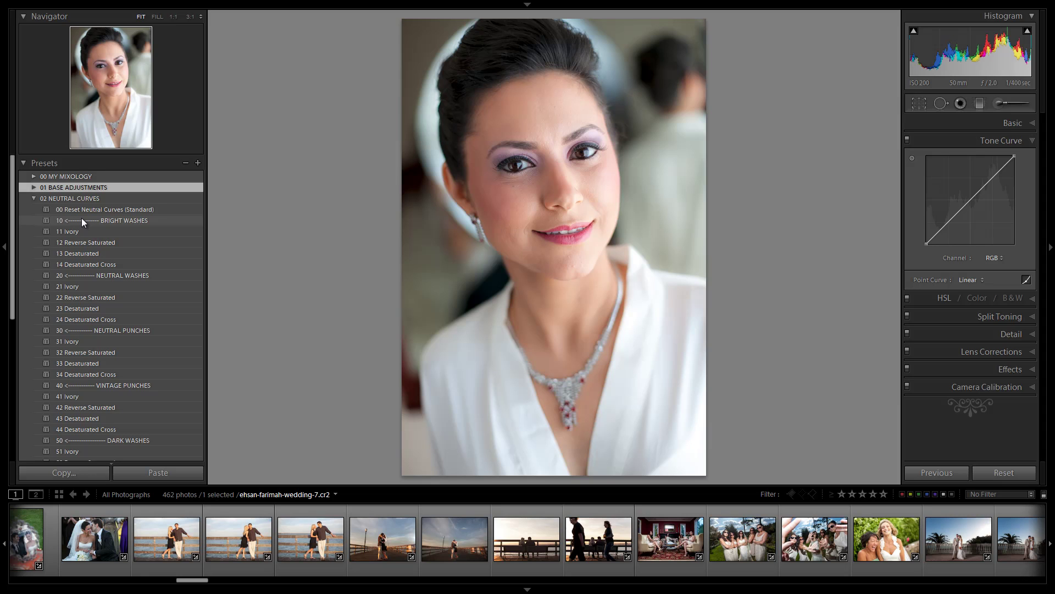
pyautogui.click(124, 222)
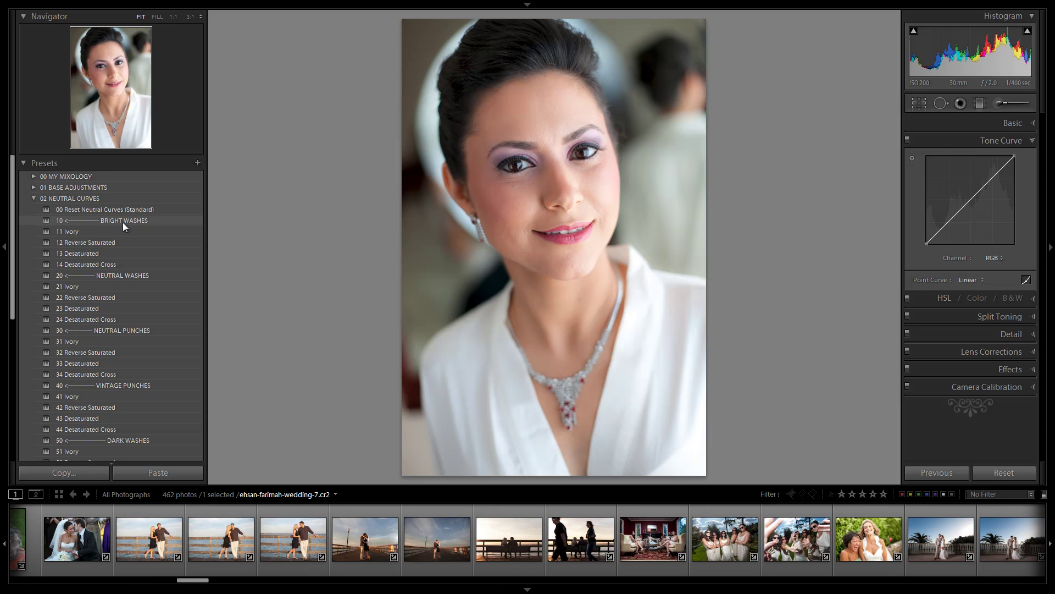
# Collapse 02 NEUTRAL CURVES and select the bride-and-groom photo under the tree.
pyautogui.click(33, 198)
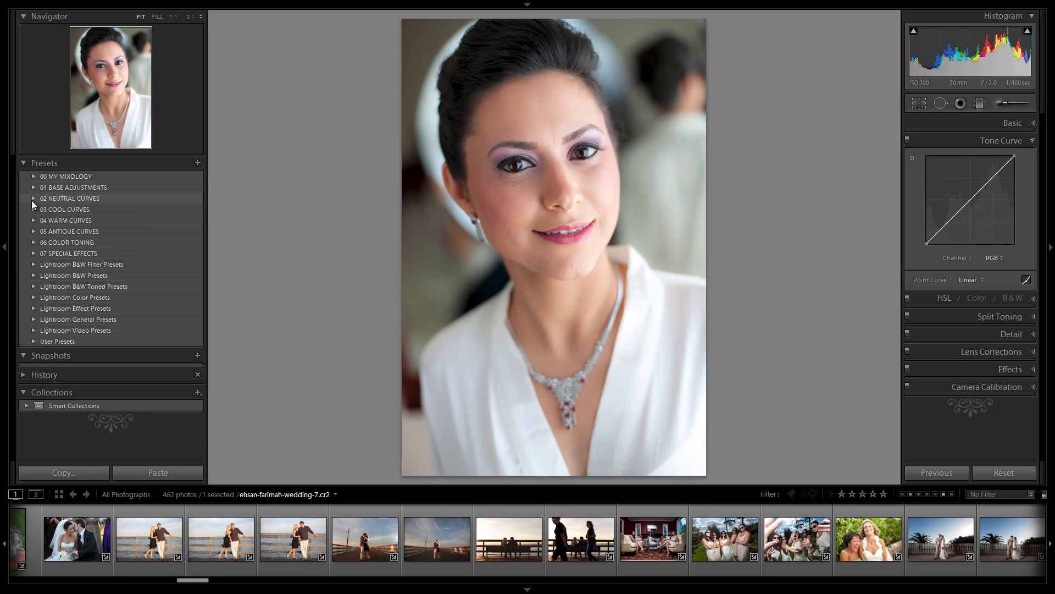
pyautogui.moveTo(194, 581); pyautogui.dragTo(175, 585)
pyautogui.click(240, 549)
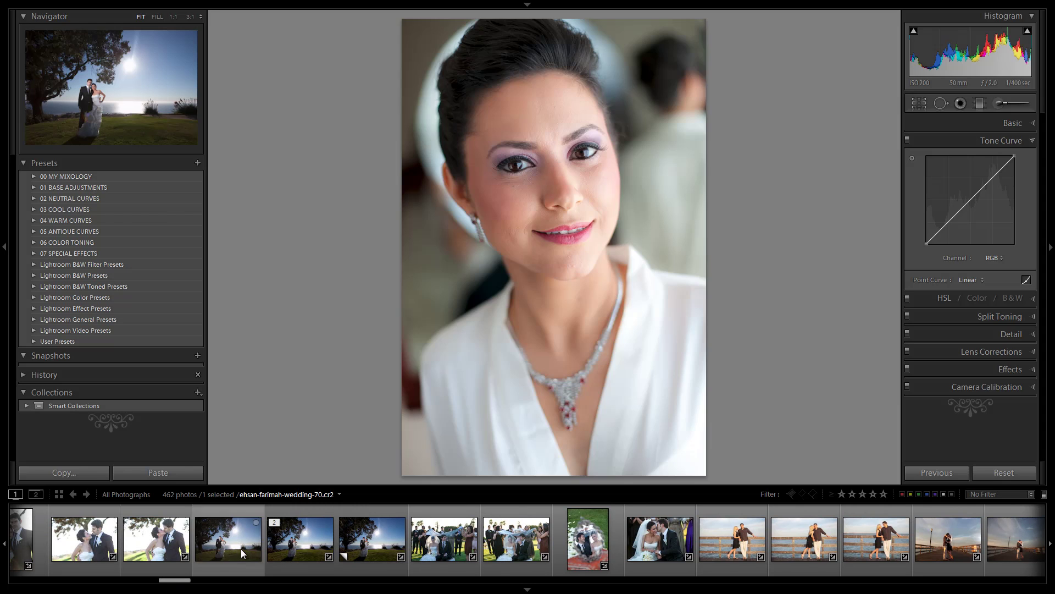
# Collapse Tone Curve and check the Adjustment Brush effect list for 16 Unenhance HDR (Skin).
pyautogui.click(1033, 141)
pyautogui.click(1006, 105)
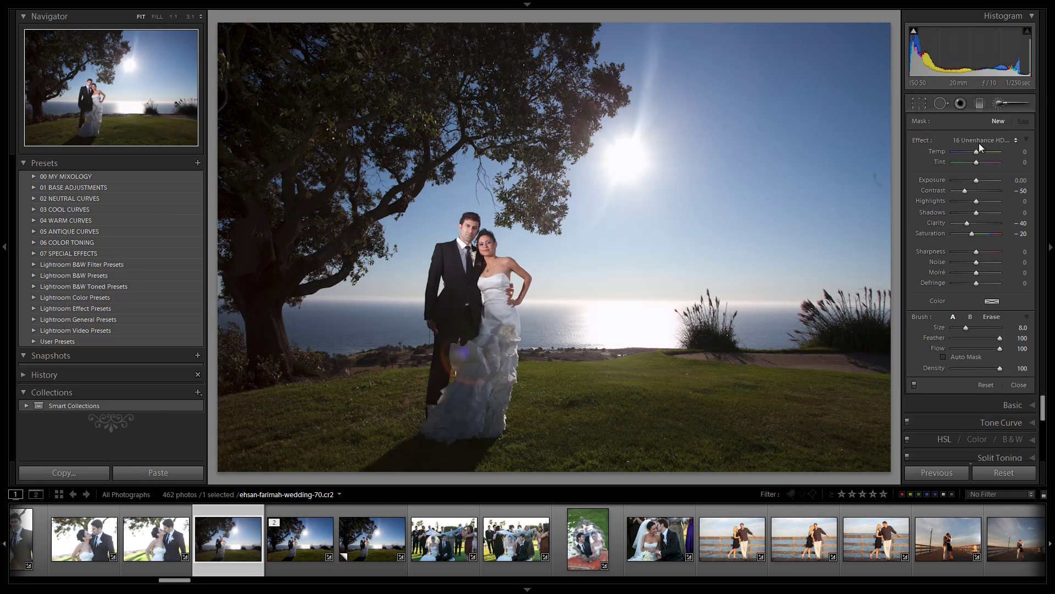
pyautogui.click(978, 142)
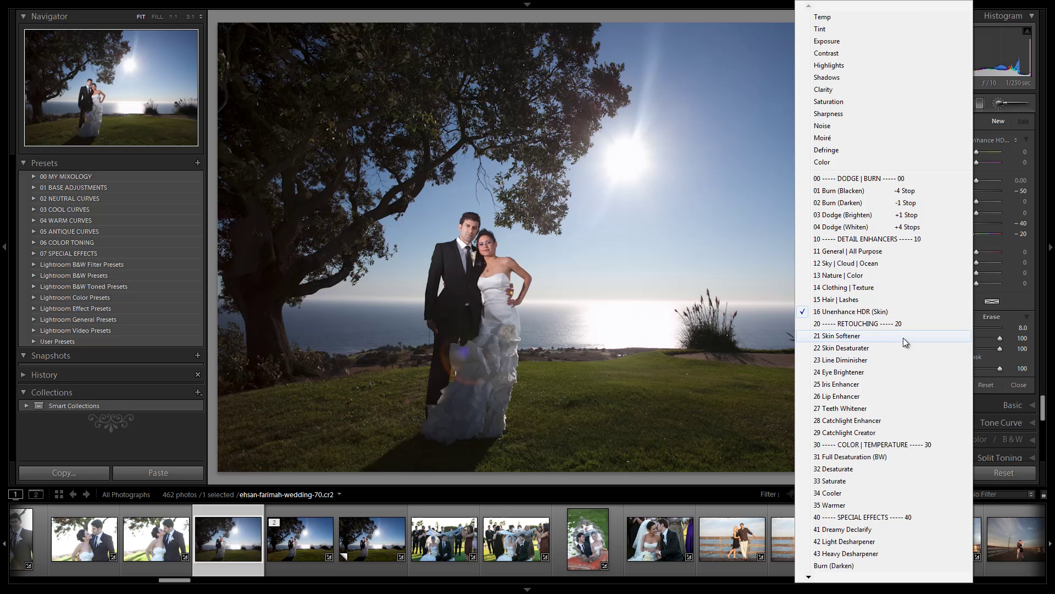
# Keep the Unenhance HDR brush effect and apply 24 HDR Light from 00 MY MIXOLOGY.
pyautogui.click(208, 146)
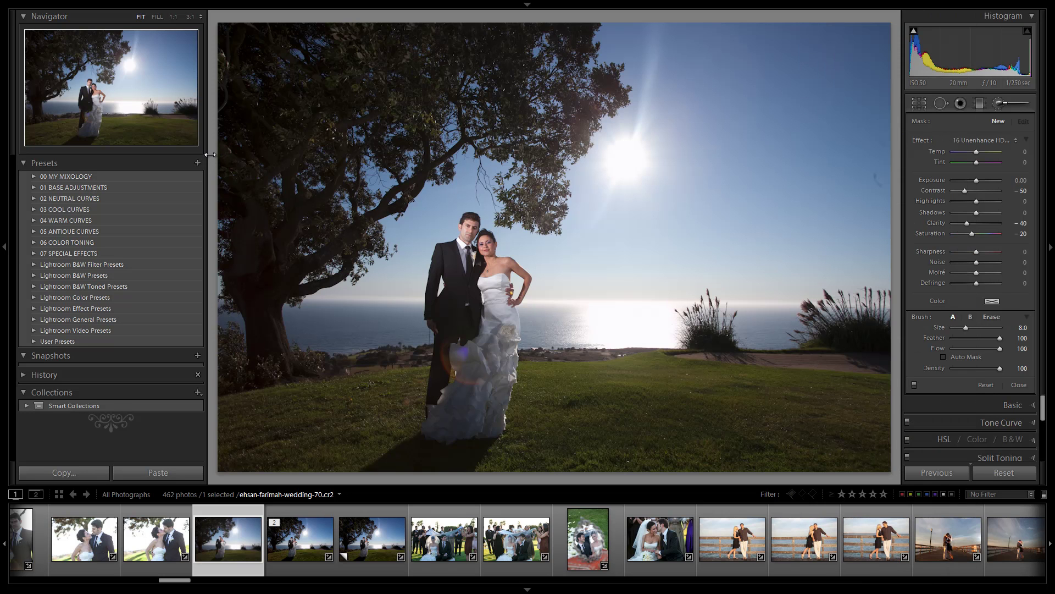
pyautogui.click(35, 188)
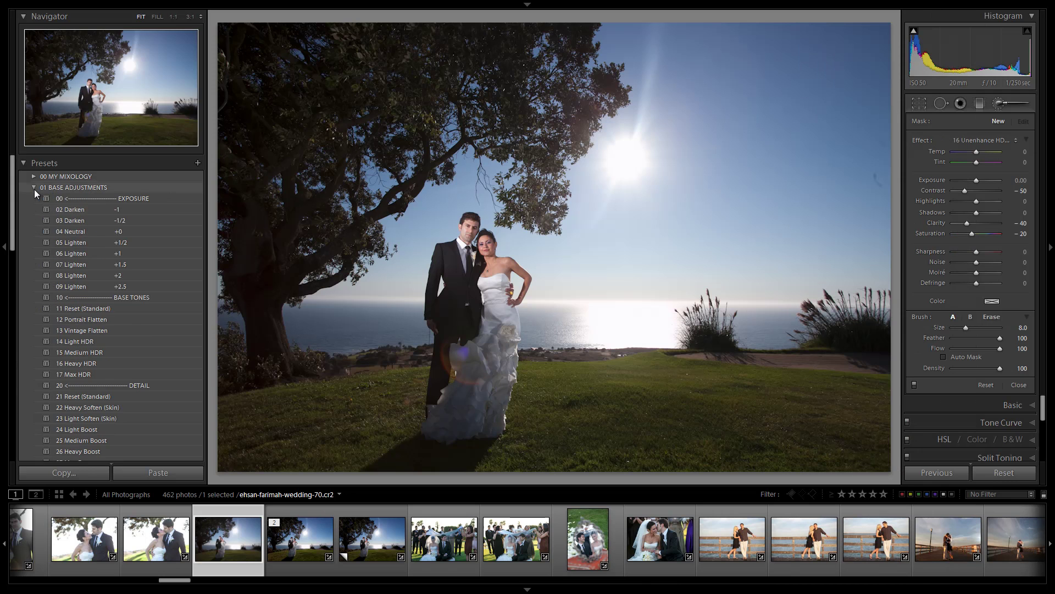
pyautogui.click(36, 187)
pyautogui.click(34, 178)
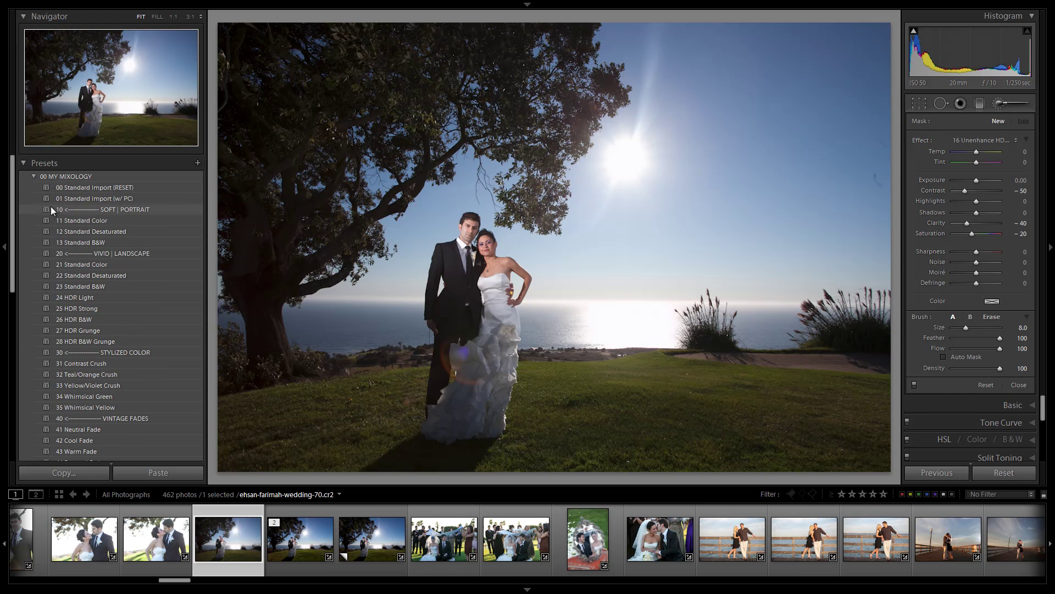
pyautogui.click(122, 300)
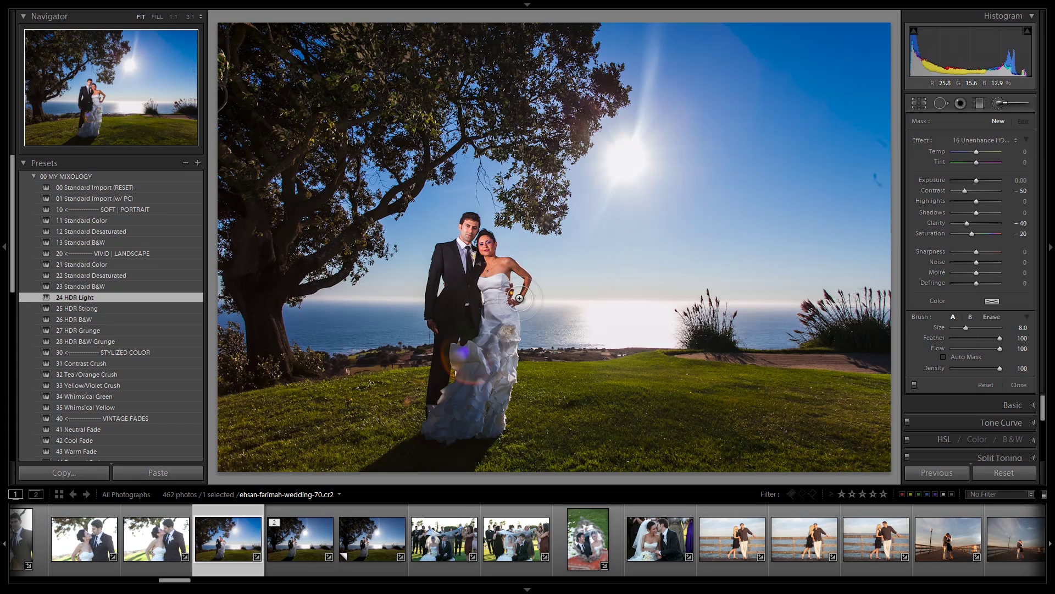
# Zoom 1:1 on the couple's faces and confirm 16 Unenhance HDR (Skin) as brush effect.
pyautogui.press('z')
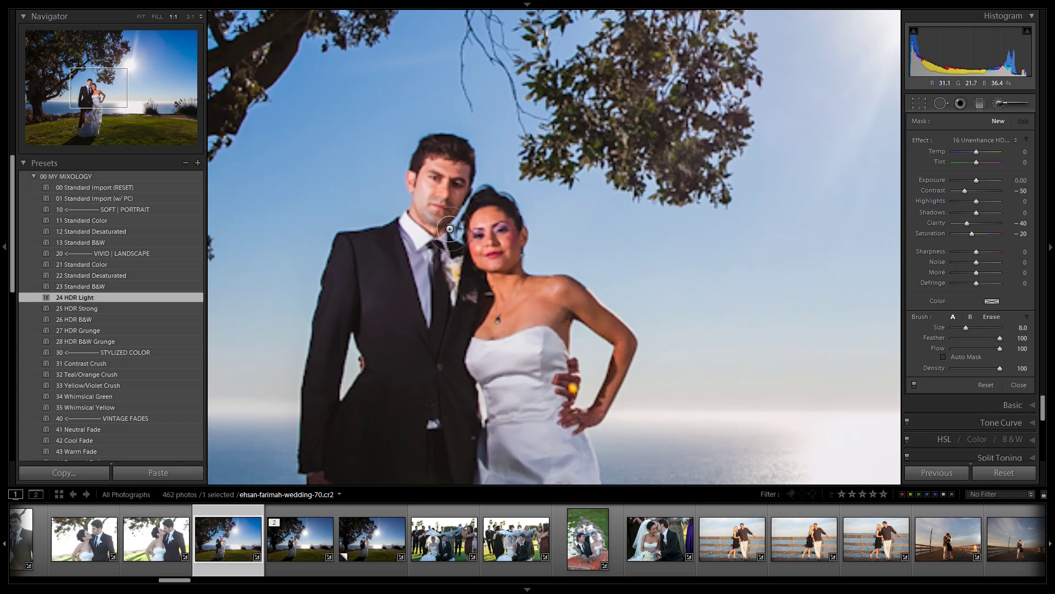
pyautogui.moveTo(509, 296); pyautogui.dragTo(519, 292)
pyautogui.click(975, 142)
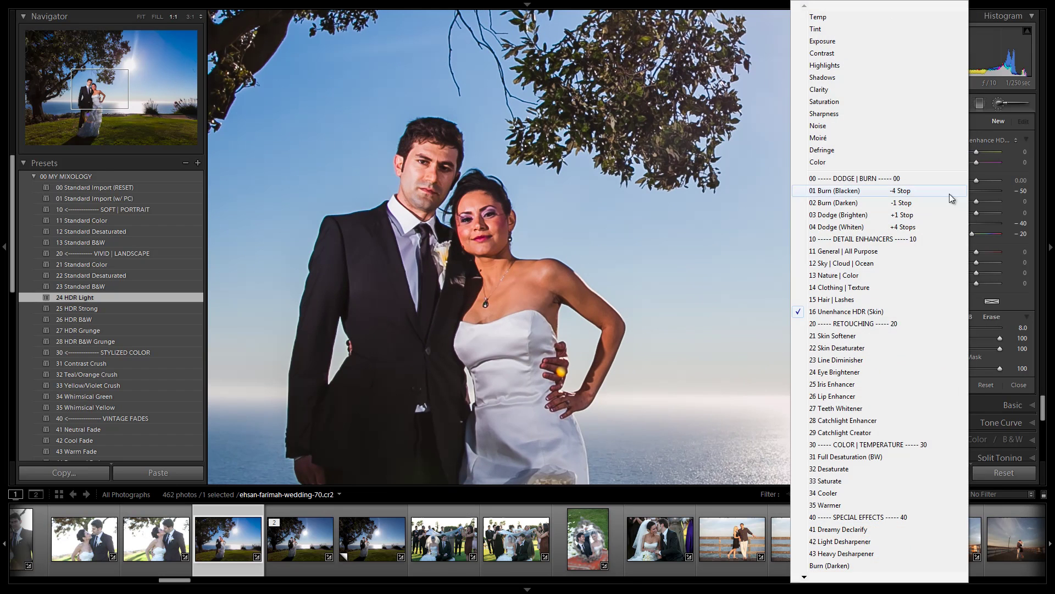
pyautogui.click(869, 312)
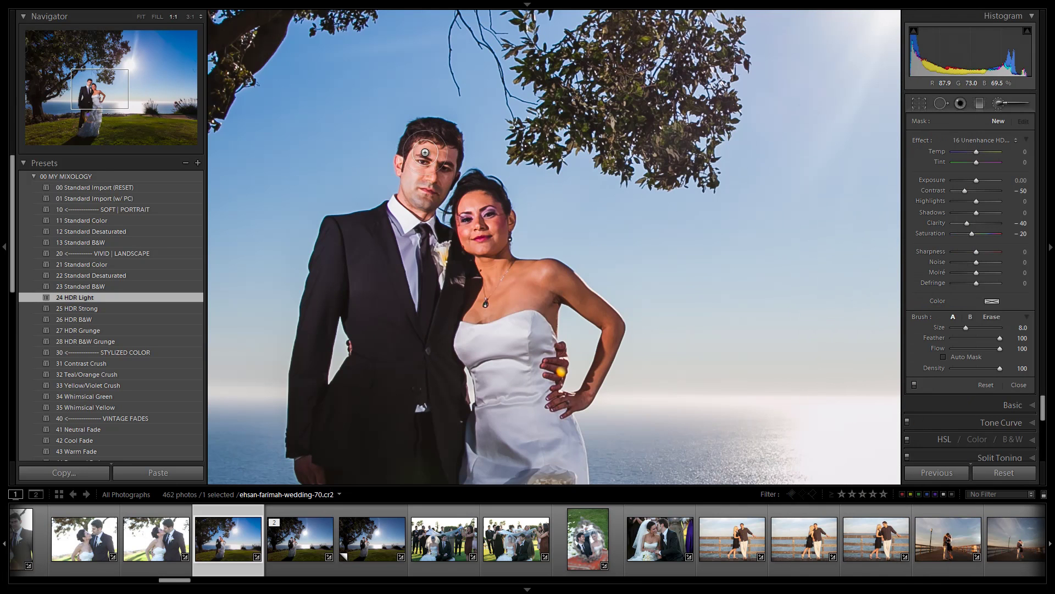
# Paint 16 Unenhance HDR (Skin) over the groom's face, erase sky overspill, and keep the pin.
pyautogui.moveTo(436, 146)
pyautogui.mouseDown()
pyautogui.moveTo(413, 201)
pyautogui.moveTo(419, 151)
pyautogui.moveTo(434, 143)
pyautogui.moveTo(436, 173)
pyautogui.moveTo(419, 208)
pyautogui.moveTo(465, 205)
pyautogui.mouseUp()
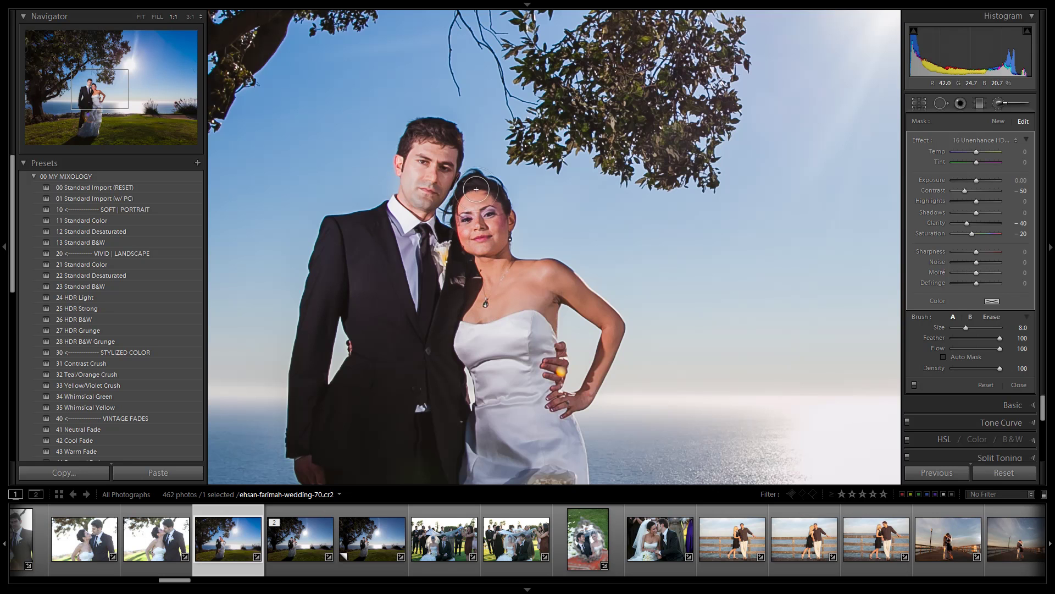
pyautogui.press('alt')
pyautogui.moveTo(503, 158)
pyautogui.mouseDown()
pyautogui.moveTo(519, 246)
pyautogui.moveTo(582, 260)
pyautogui.moveTo(639, 310)
pyautogui.moveTo(622, 378)
pyautogui.moveTo(594, 418)
pyautogui.moveTo(561, 313)
pyautogui.moveTo(565, 334)
pyautogui.moveTo(567, 325)
pyautogui.moveTo(584, 332)
pyautogui.moveTo(570, 377)
pyautogui.mouseUp()
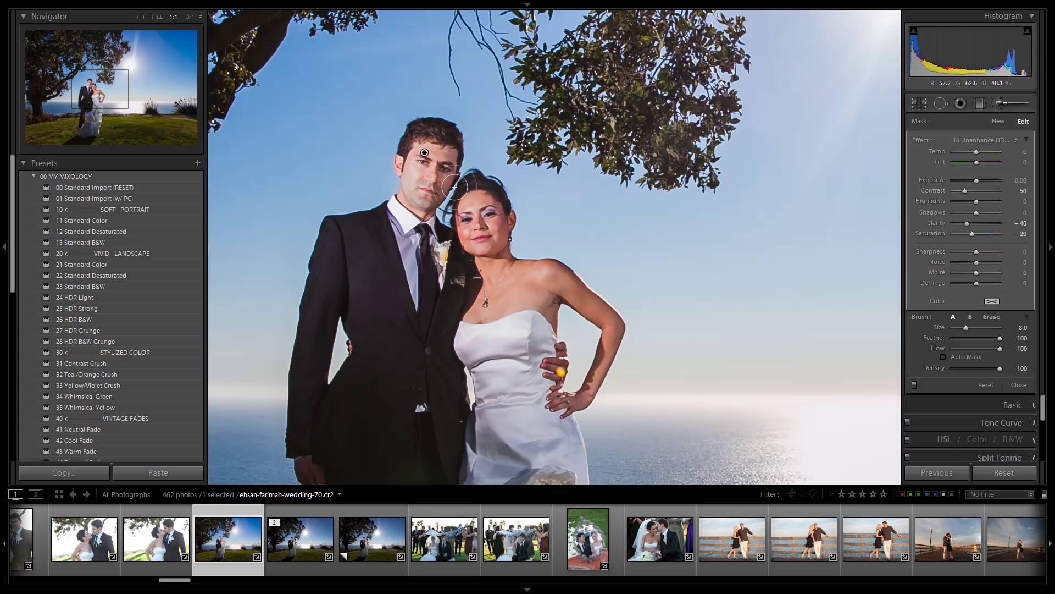
pyautogui.press('Return')
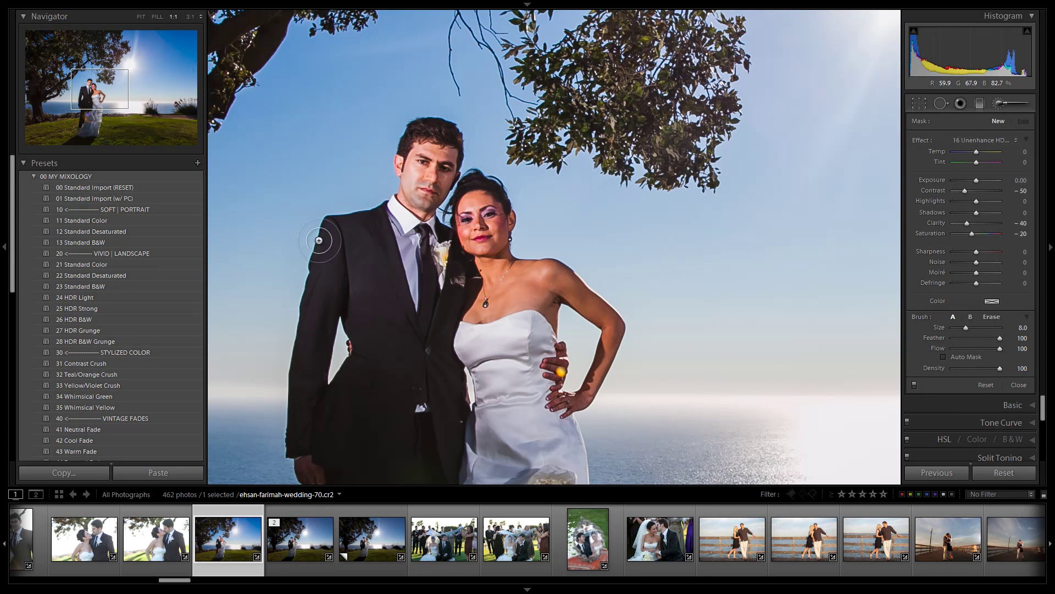
pyautogui.hotkey('ctrl', 'z')
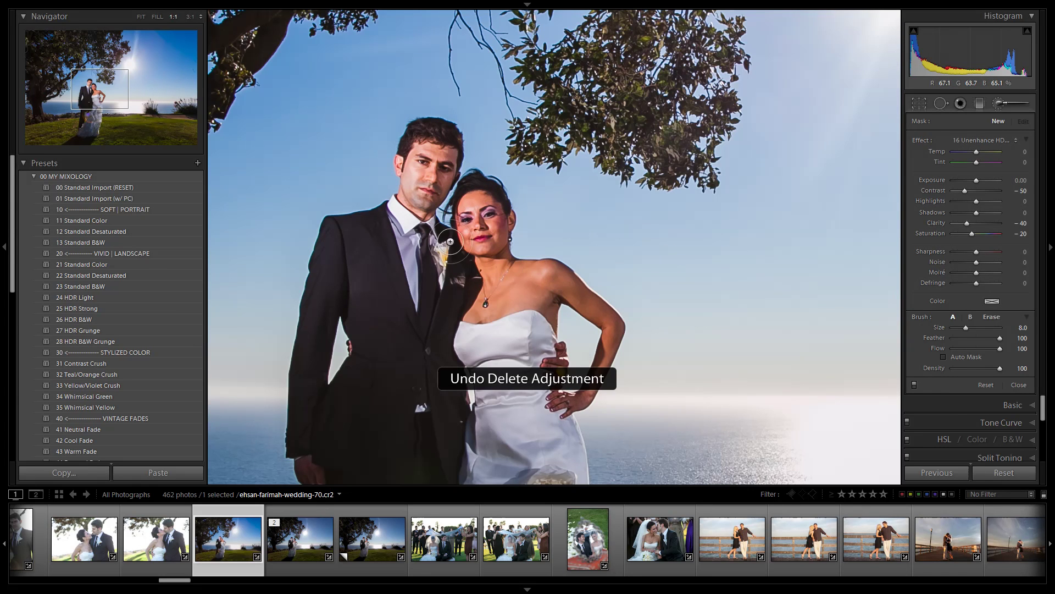
# Fit the photo in view, close the Adjustment Brush, and set Basic Exposure to -0.20.
pyautogui.press('z')
pyautogui.click(600, 243)
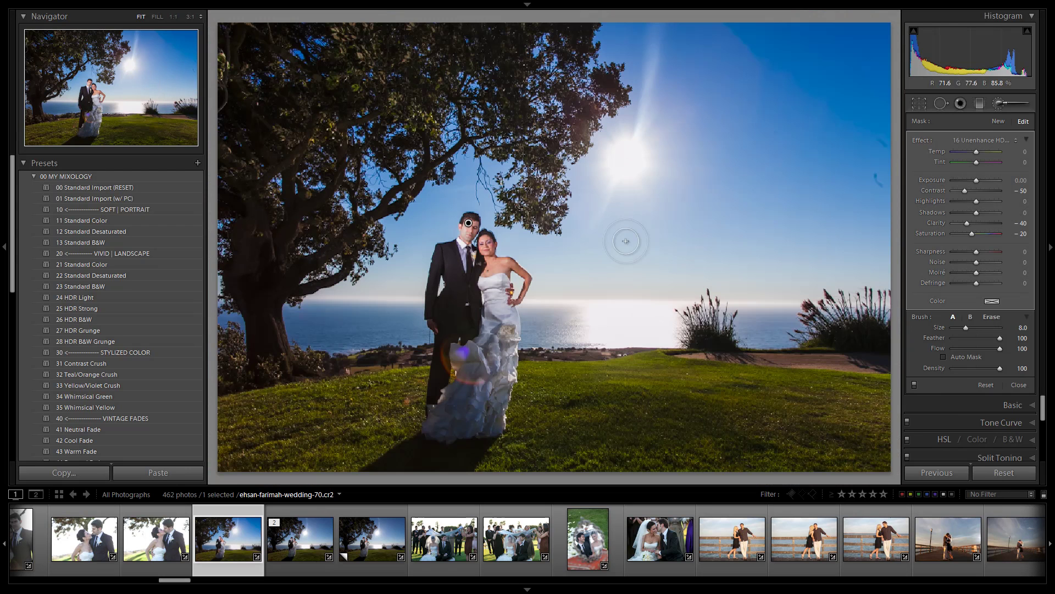
pyautogui.click(998, 106)
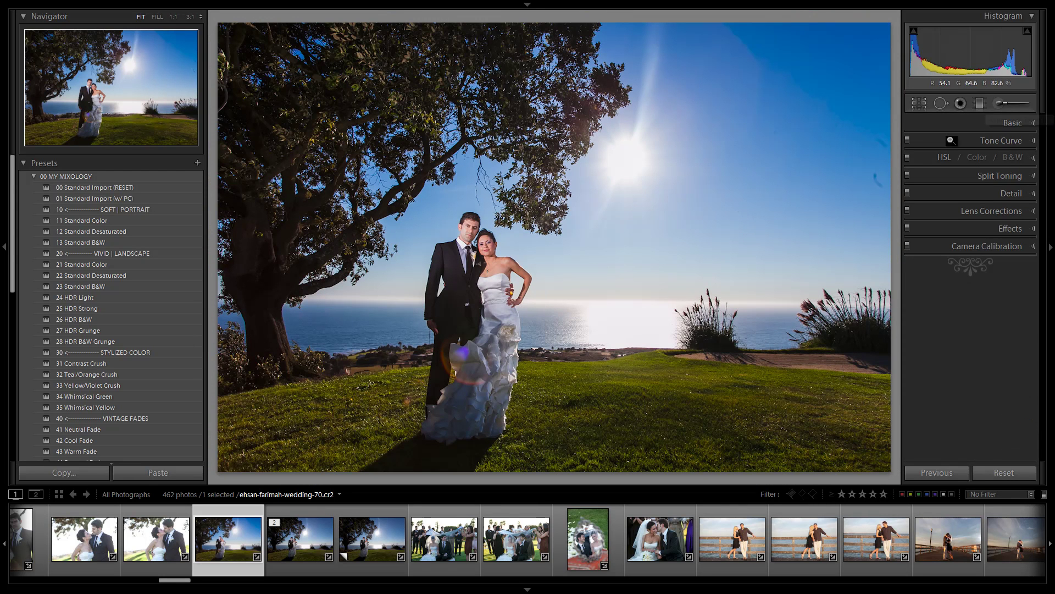
pyautogui.click(1001, 117)
pyautogui.press('Down')
pyautogui.press('Down')
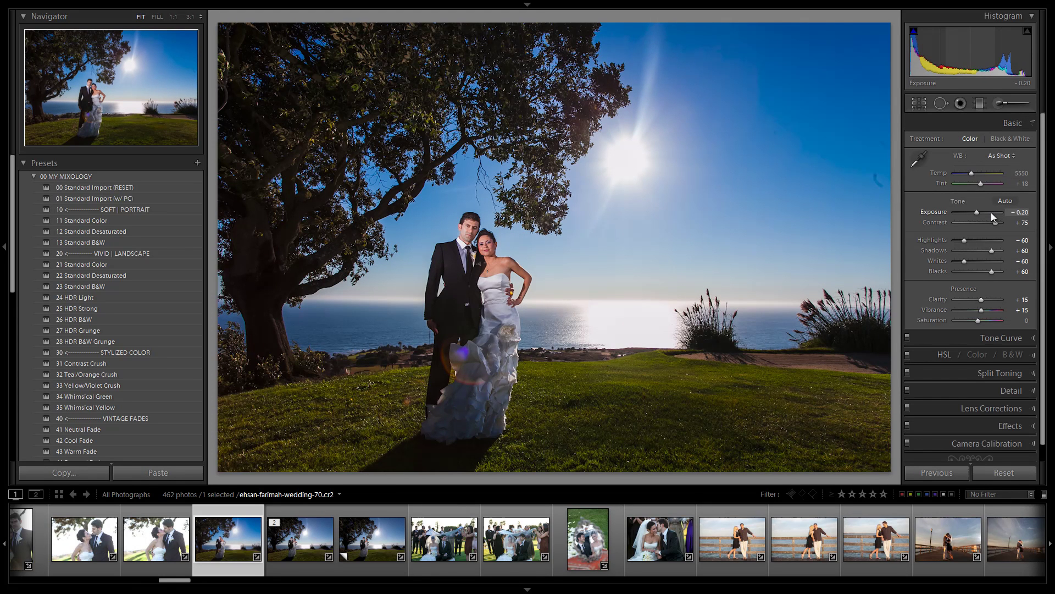
pyautogui.click(1001, 103)
pyautogui.click(994, 138)
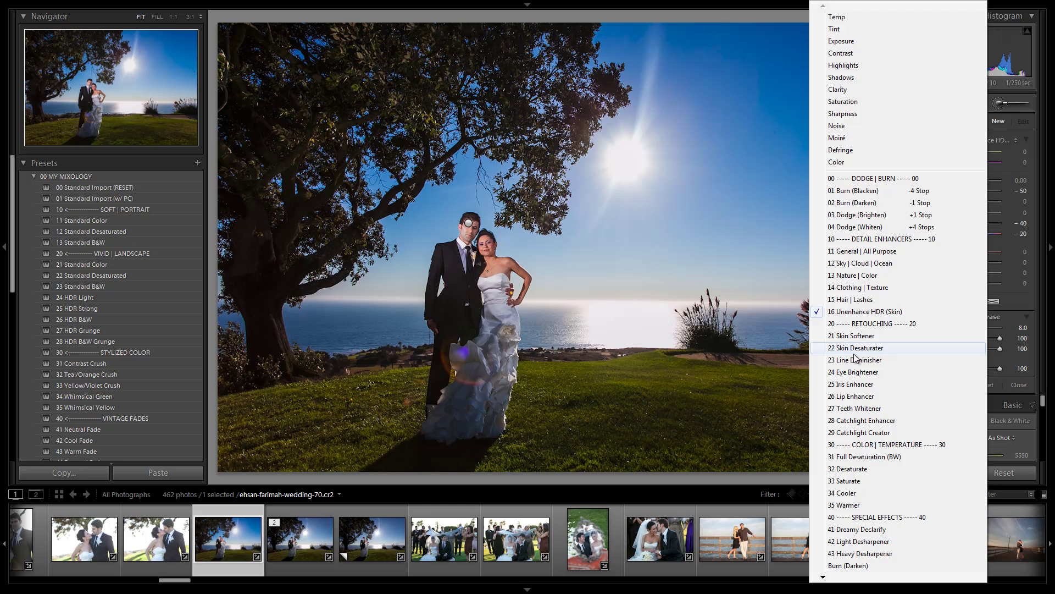
pyautogui.click(1004, 105)
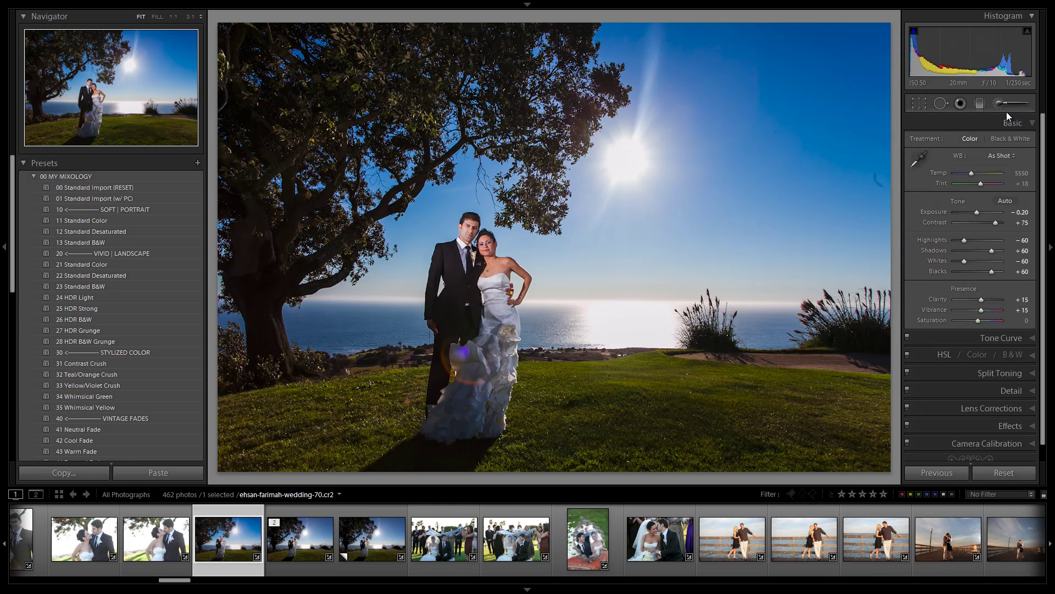